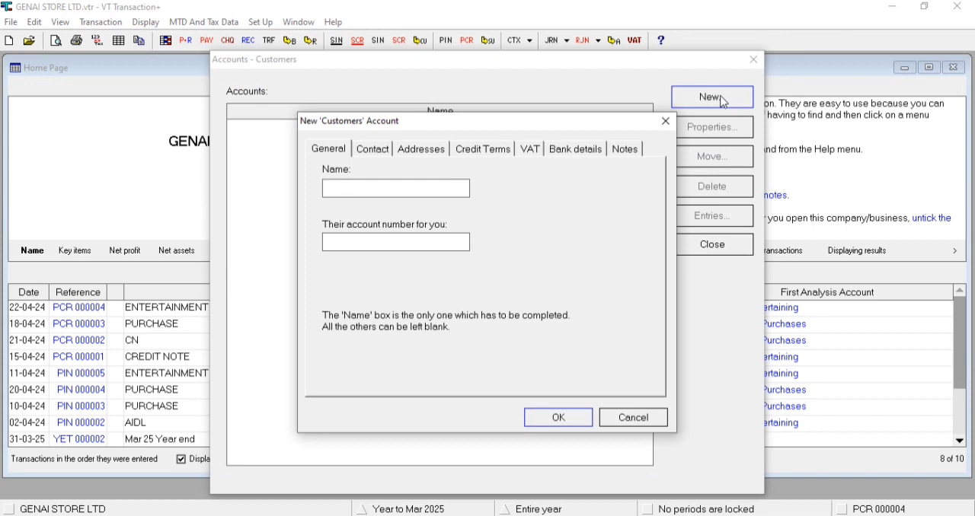
- Create a customer account named CUSTOMER 001, leaving the remaining details blank
type("CUSTOMER 001")
key("Return")
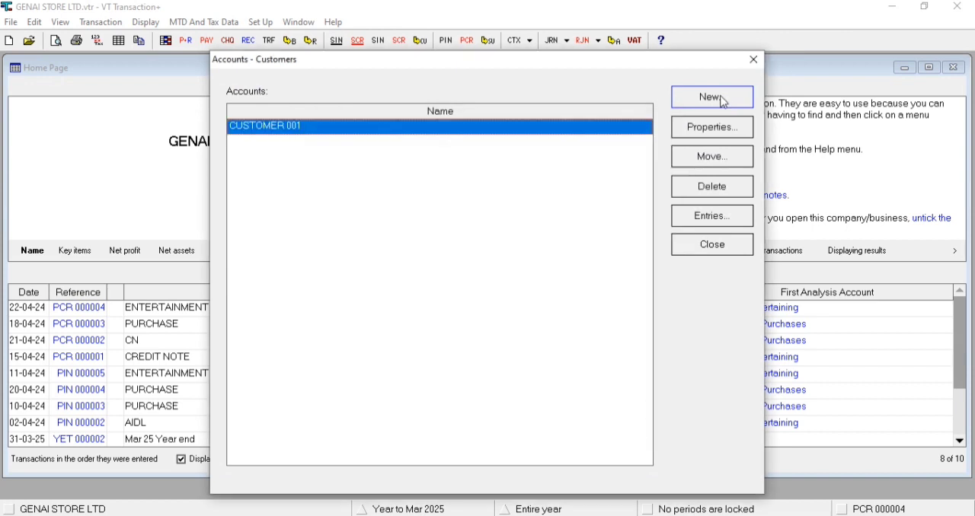
- Review the contact, address, credit terms, VAT and bank details pages in CUSTOMER 001's account properties without changing anything
double_click(533, 132)
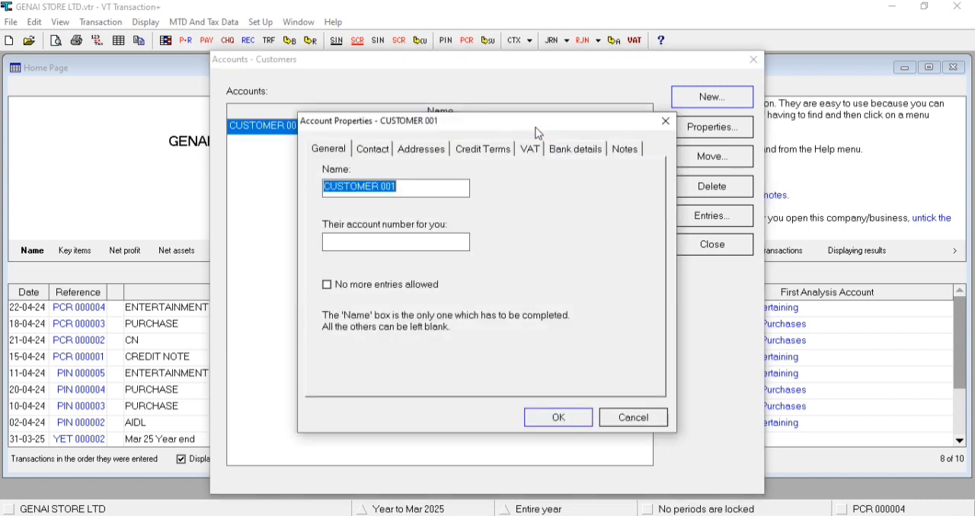
left_click(373, 151)
left_click(432, 153)
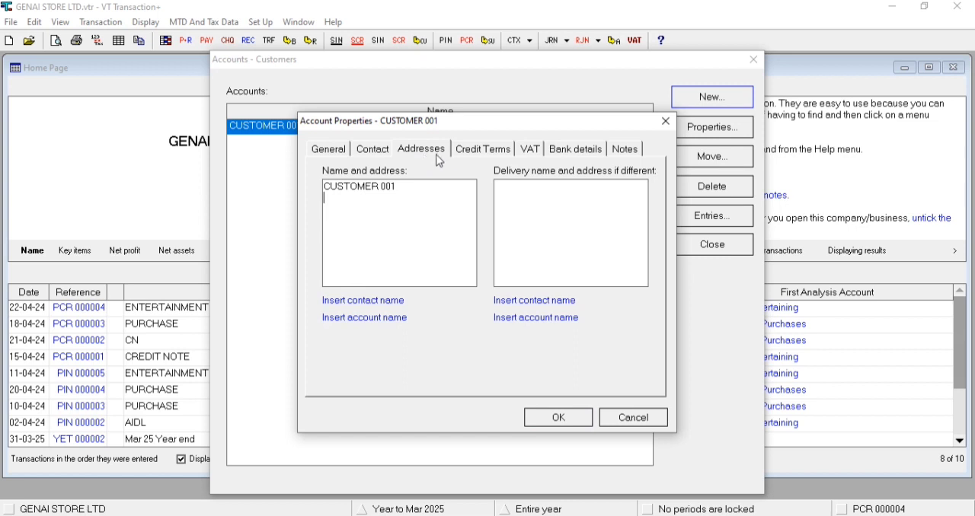
left_click(470, 154)
left_click(531, 150)
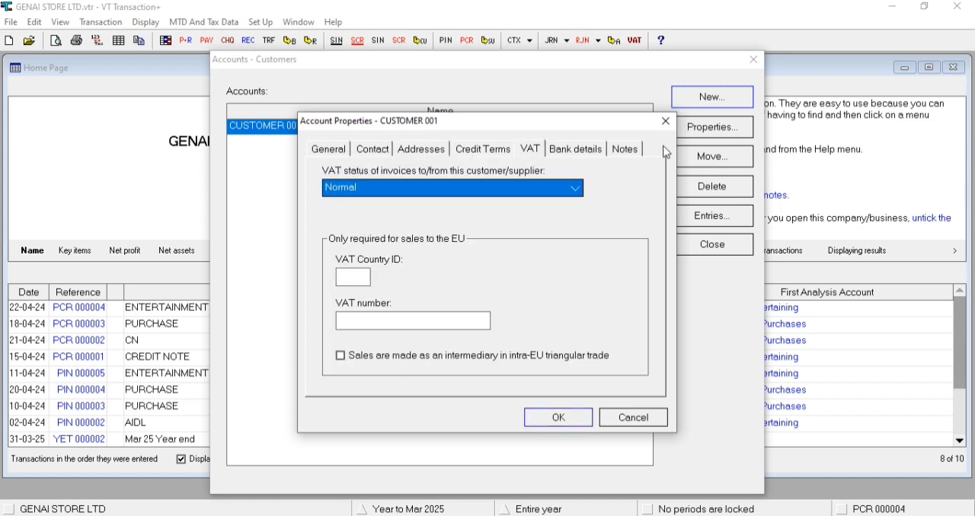
left_click(586, 151)
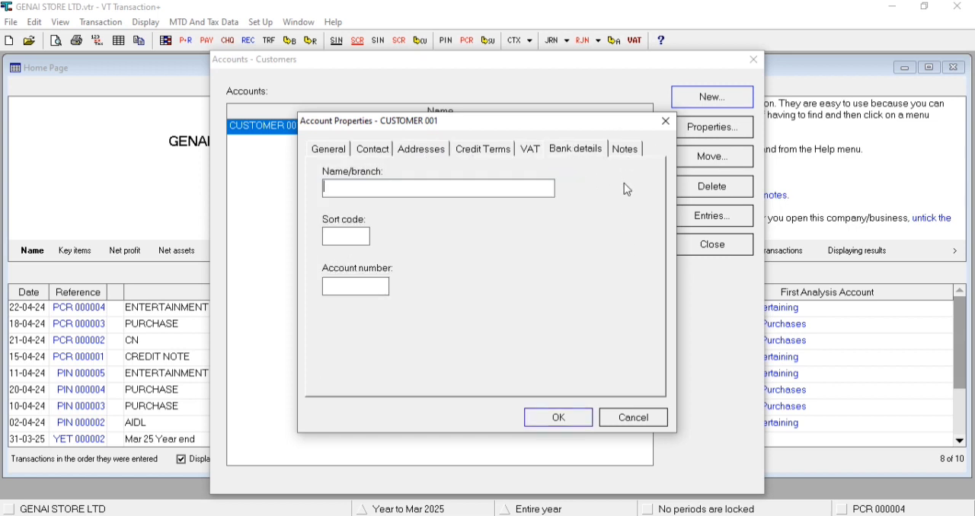
left_click(630, 420)
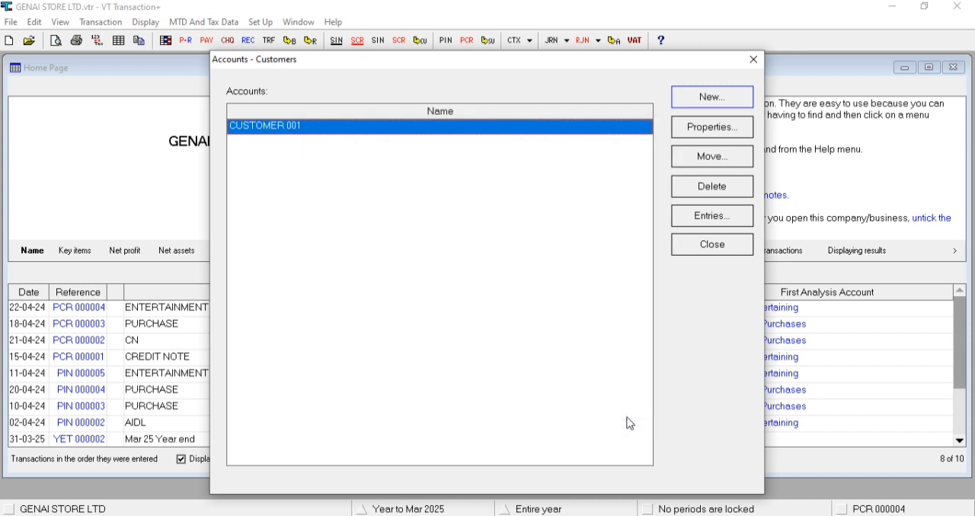
left_click(693, 131)
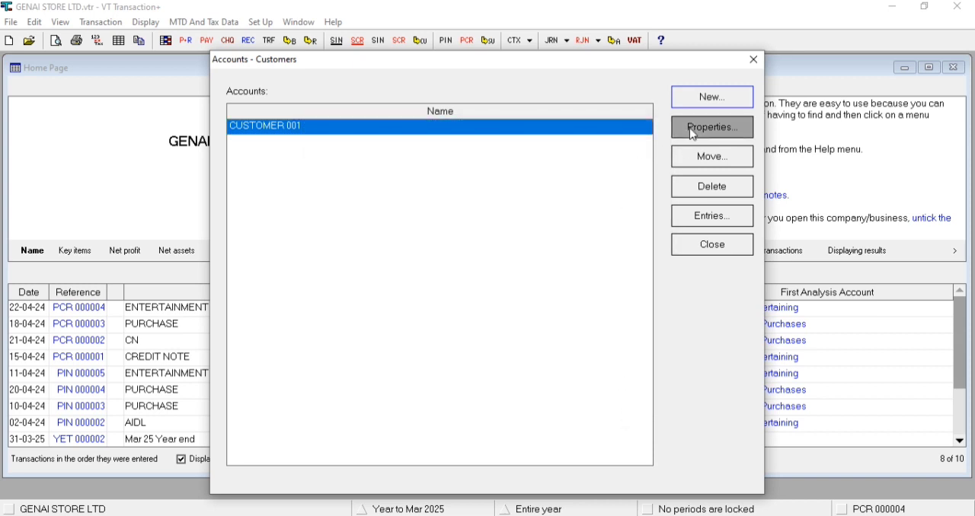
left_click(636, 423)
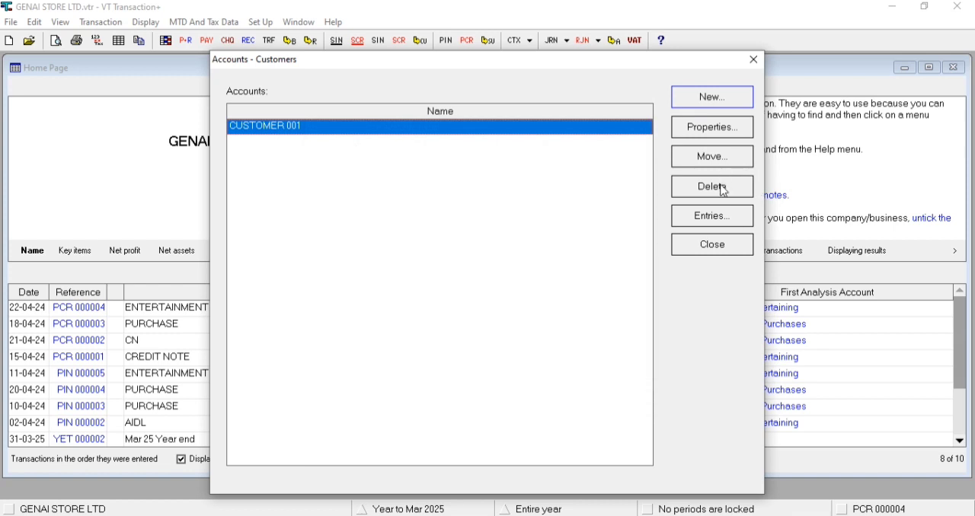
- Look up the entries of CUSTOMER 001 and close the list of customer accounts
left_click(704, 221)
left_click(477, 308)
left_click(713, 246)
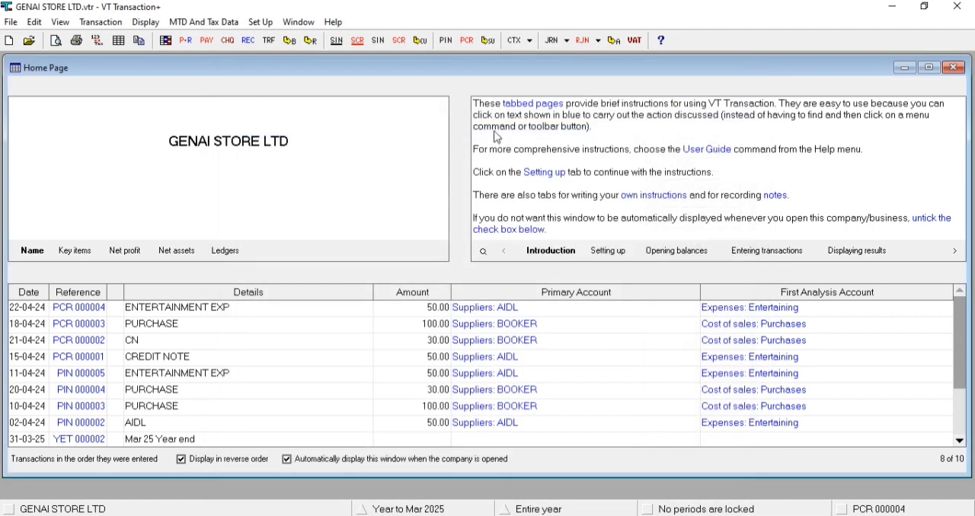
- View the customer ledger's accounts and balances, and close the account display without choosing one
left_click(423, 42)
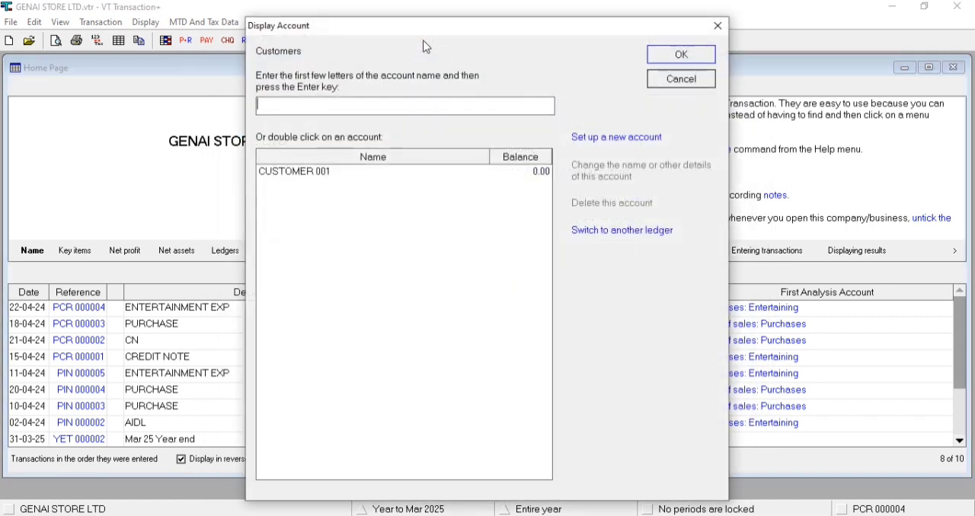
left_click_drag(429, 34, 431, 16)
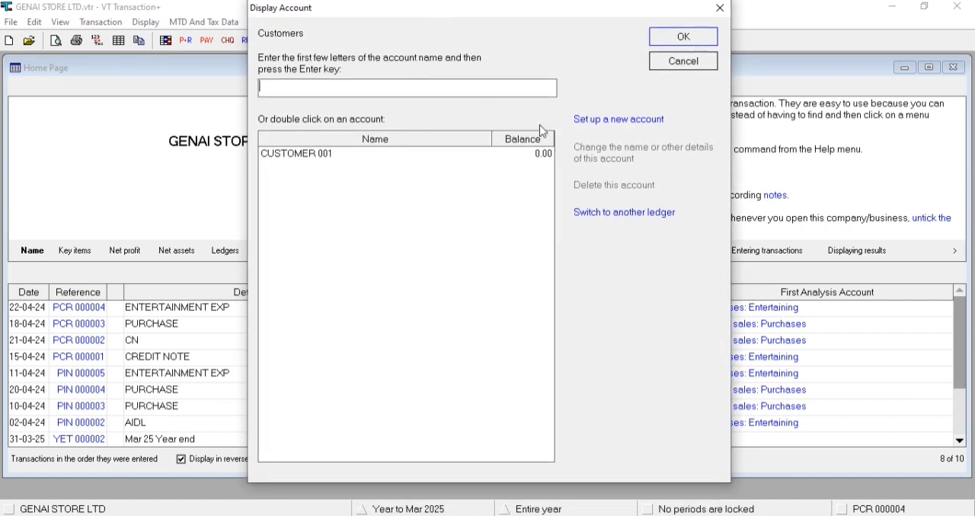
left_click(657, 66)
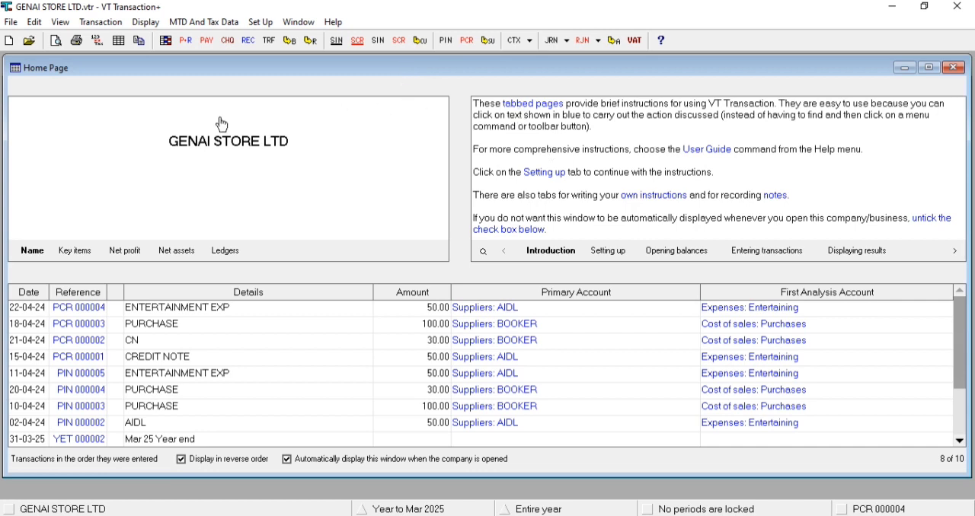
left_click(115, 22)
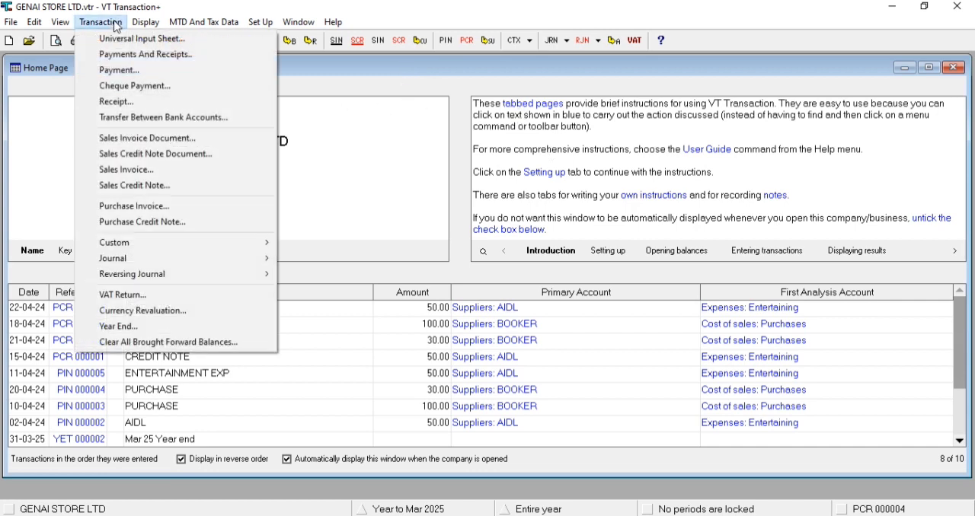
left_click(179, 169)
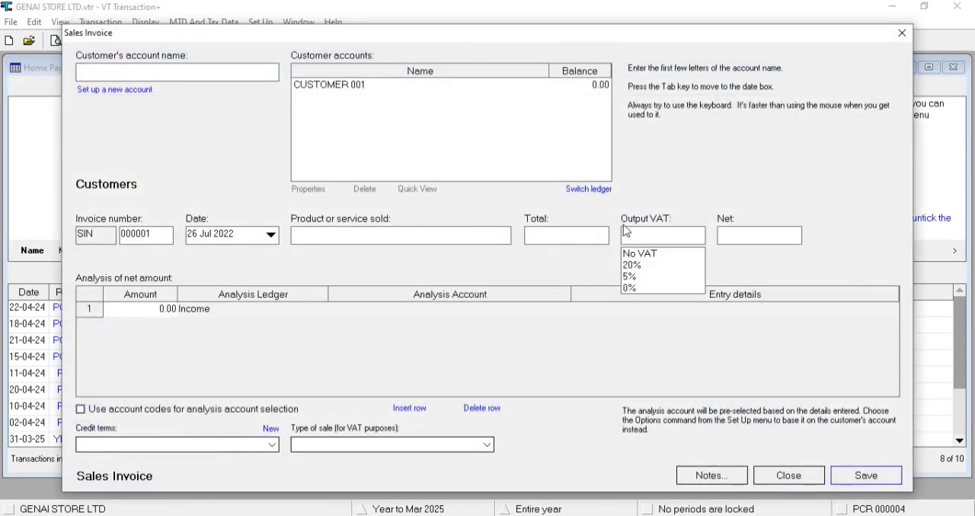
left_click(902, 32)
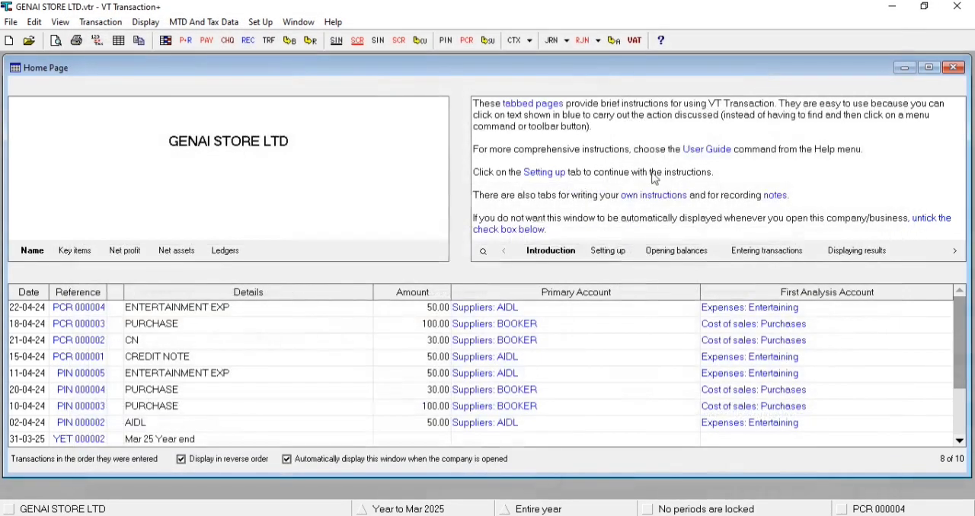
- Start a sales invoice and set up a new customer account named NEW CUSTOMER 02 from within it
left_click(382, 44)
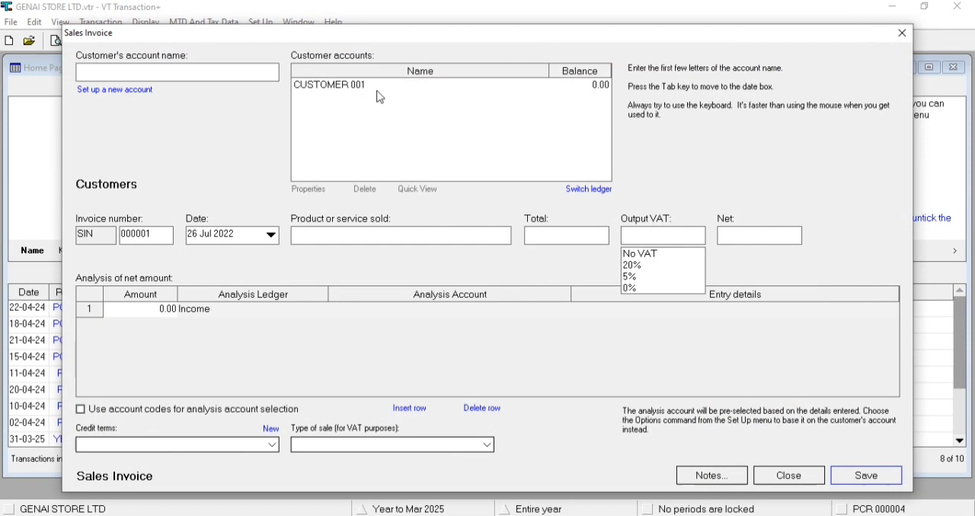
left_click(111, 92)
type("NEW CUSTOMER 02")
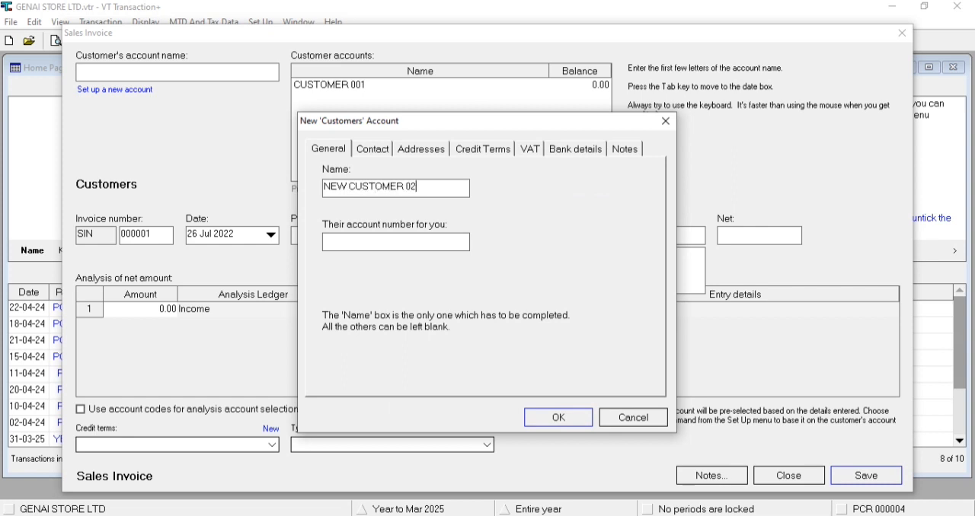
left_click(423, 150)
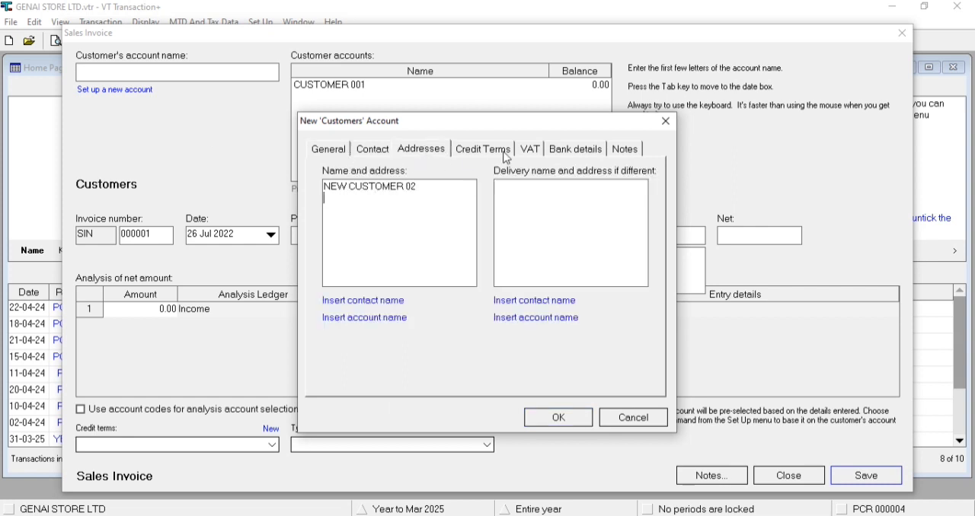
left_click(531, 155)
left_click(561, 416)
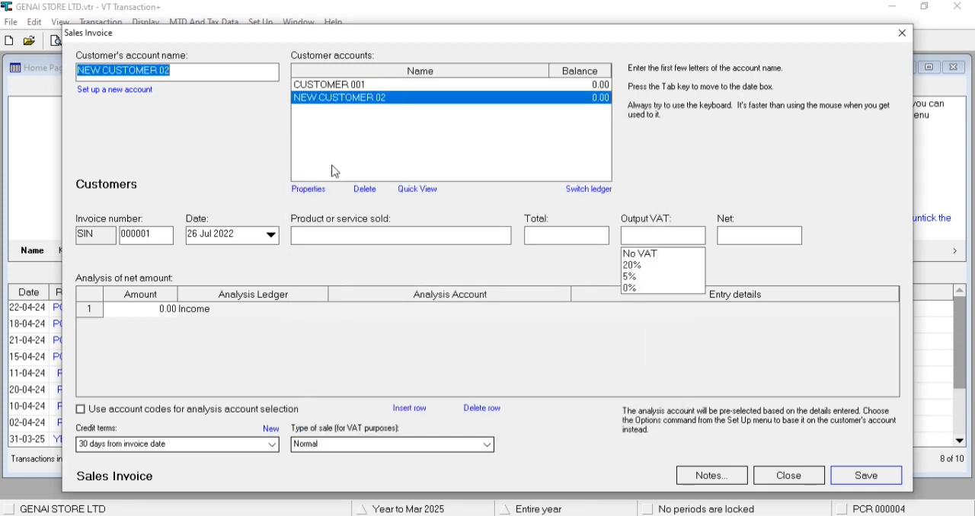
- Check the properties of NEW CUSTOMER 02 and delete the CUSTOMER 001 account
left_click(308, 194)
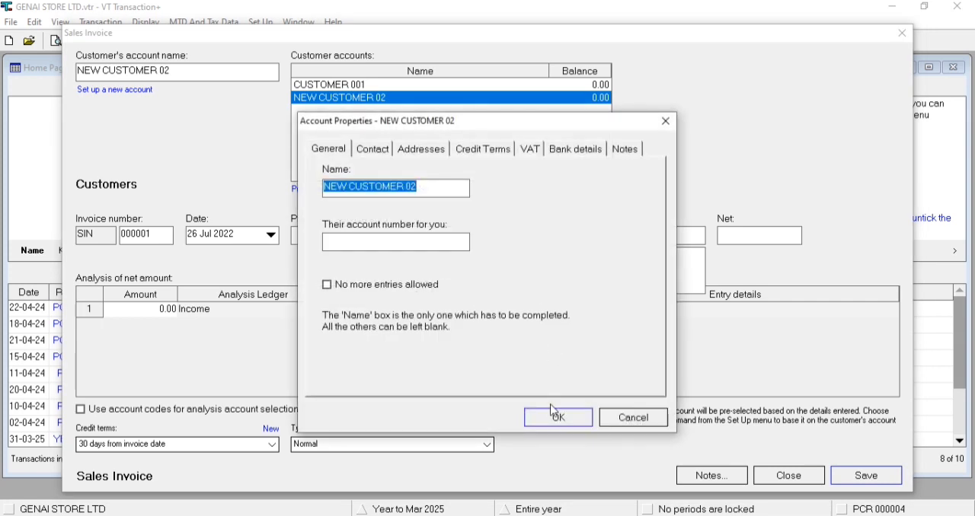
left_click(632, 420)
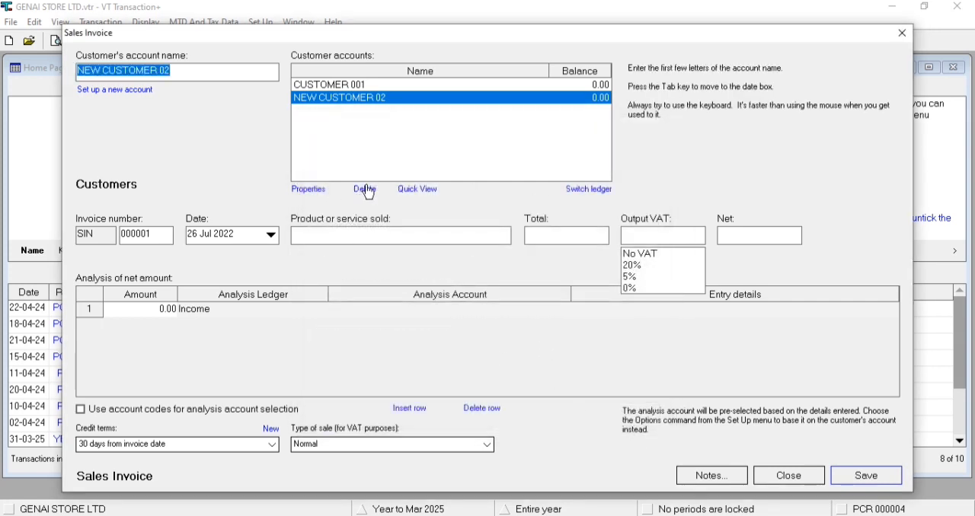
left_click(353, 85)
left_click(373, 191)
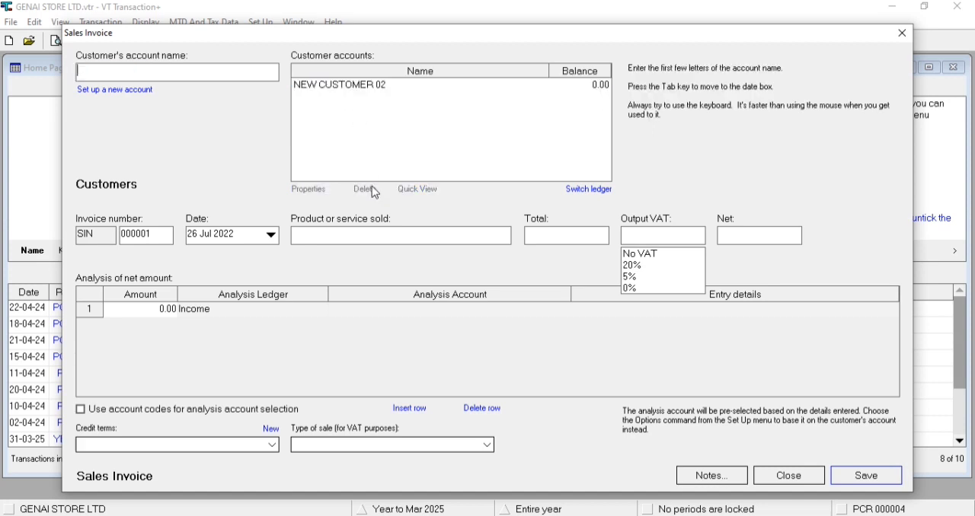
- Select NEW CUSTOMER 02 as the invoice's customer and set the invoice date to 10 Apr 2024
left_click(337, 86)
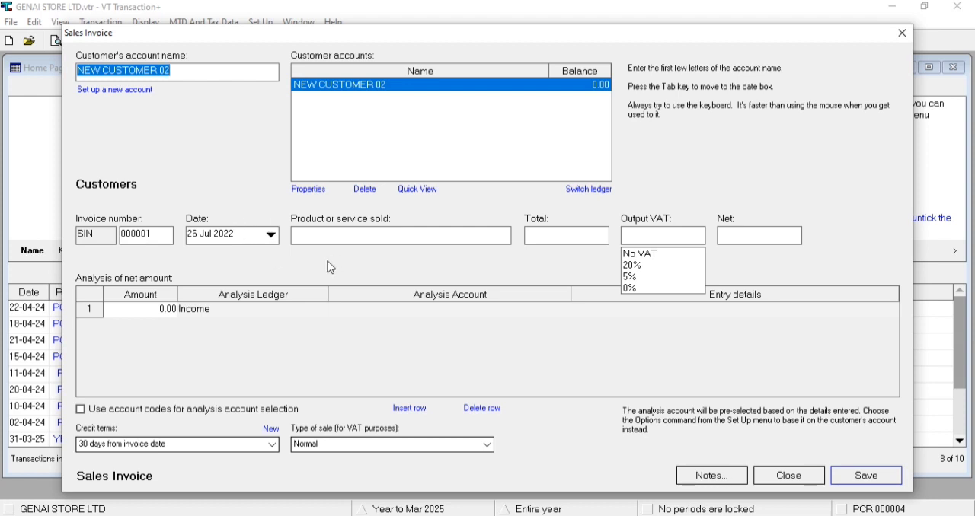
left_click(271, 236)
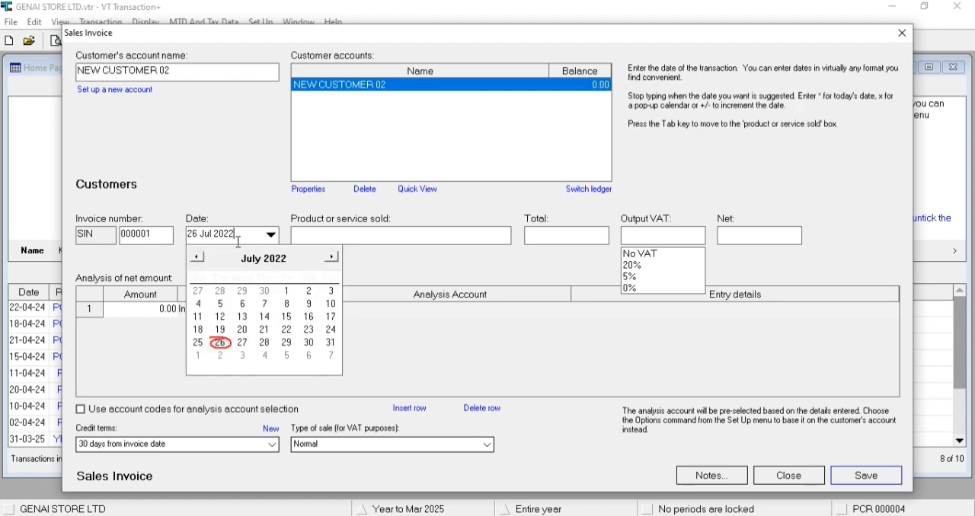
left_click_drag(239, 241, 158, 246)
type("10/0")
key("Tab")
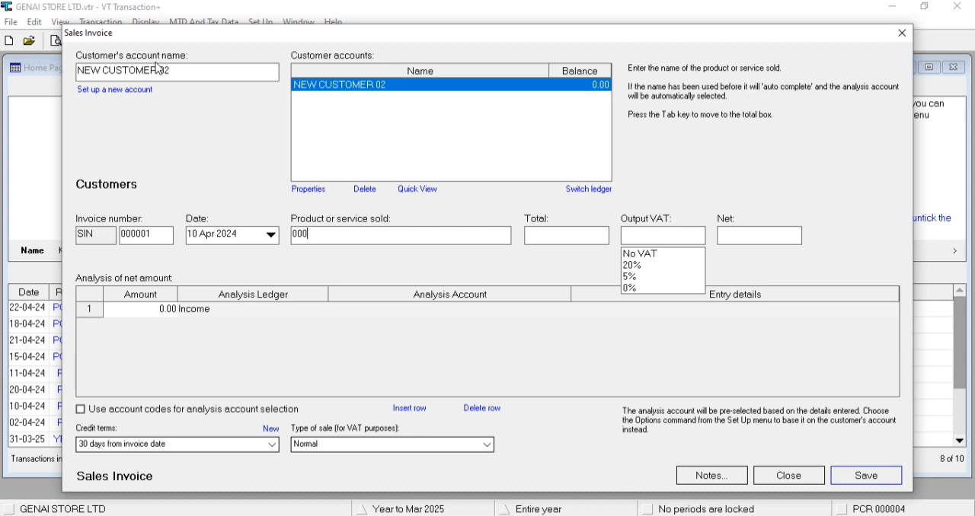
- Enter SALES as the product or service sold, with a total of 100.00 and output VAT at 20%
key("Tab")
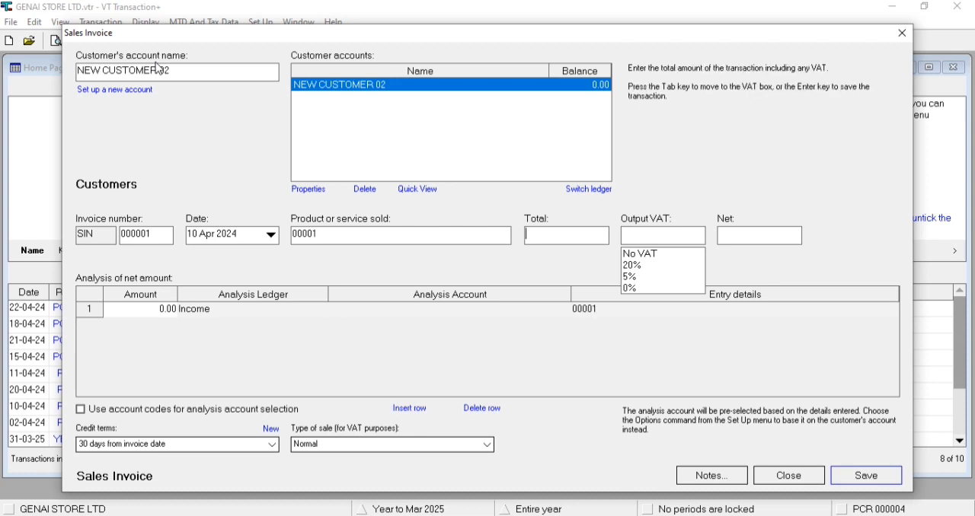
key("shift+Tab")
type("SALE")
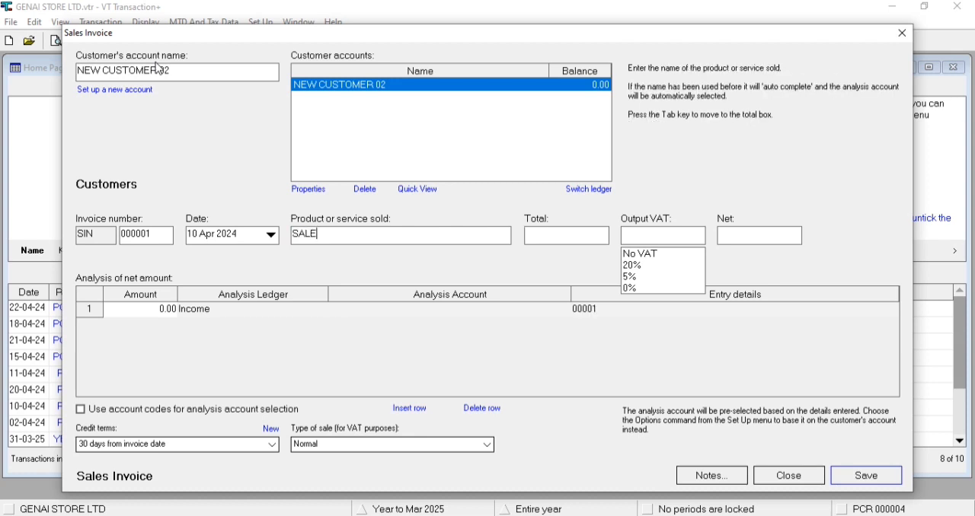
type("S")
key("Tab")
type("100")
key("Tab")
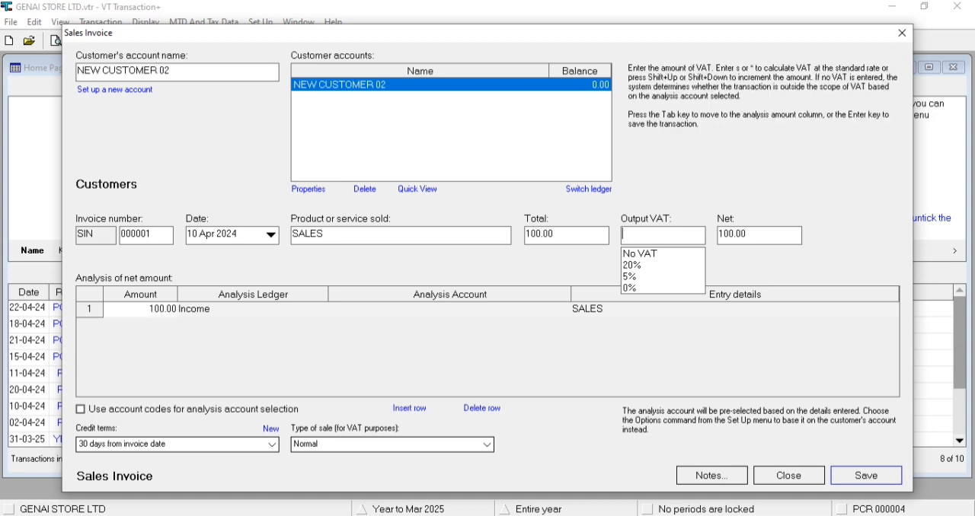
left_click(654, 268)
key("Tab")
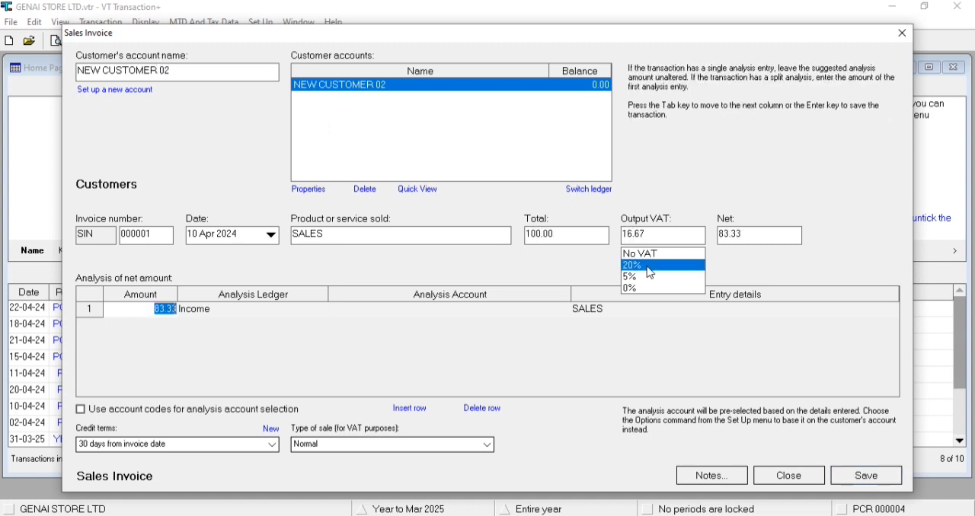
- Analyse the net amount to the Income ledger under a new analysis account named SALES 1
key("Tab")
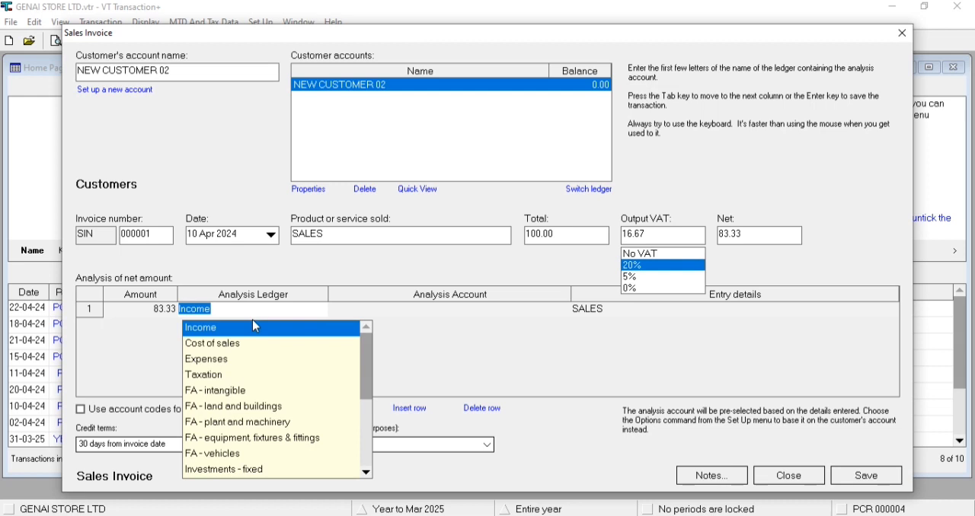
left_click(256, 327)
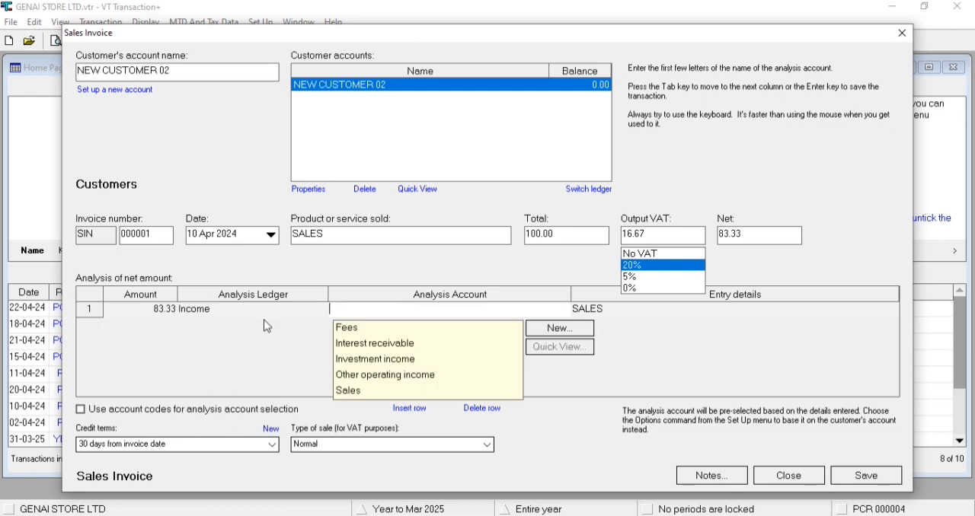
left_click(561, 332)
type("SALES 1")
key("Return")
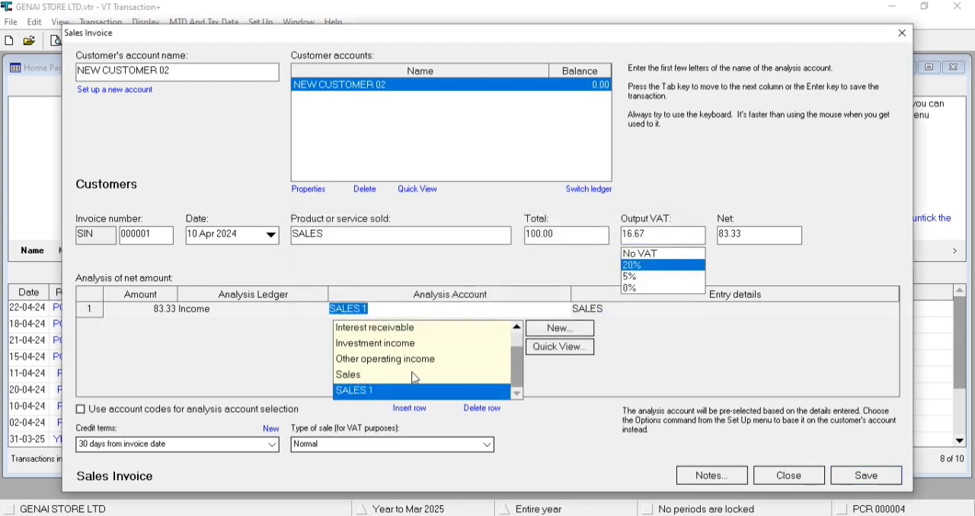
key("Tab")
key("Tab")
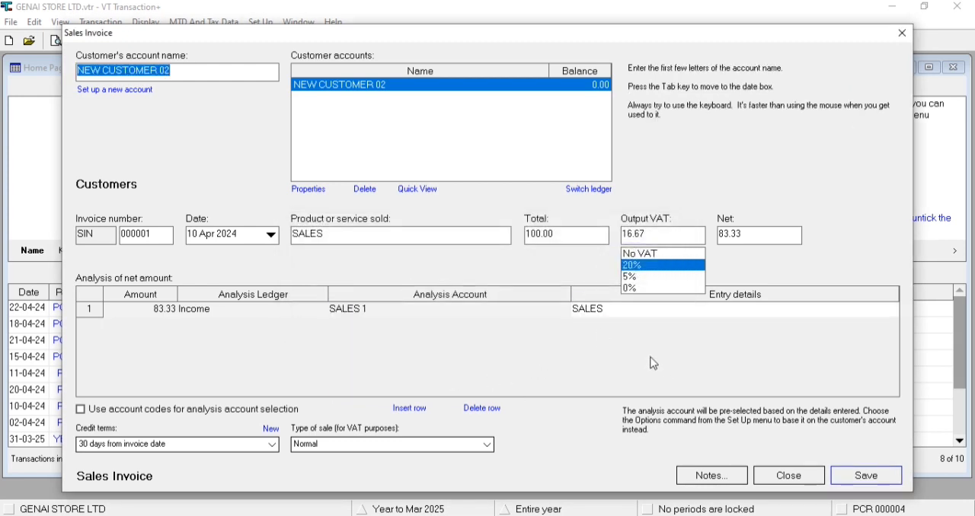
- Keep credit terms of 30 days from invoice date and the Normal type of sale, and save and close the invoice
left_click(127, 448)
left_click(127, 450)
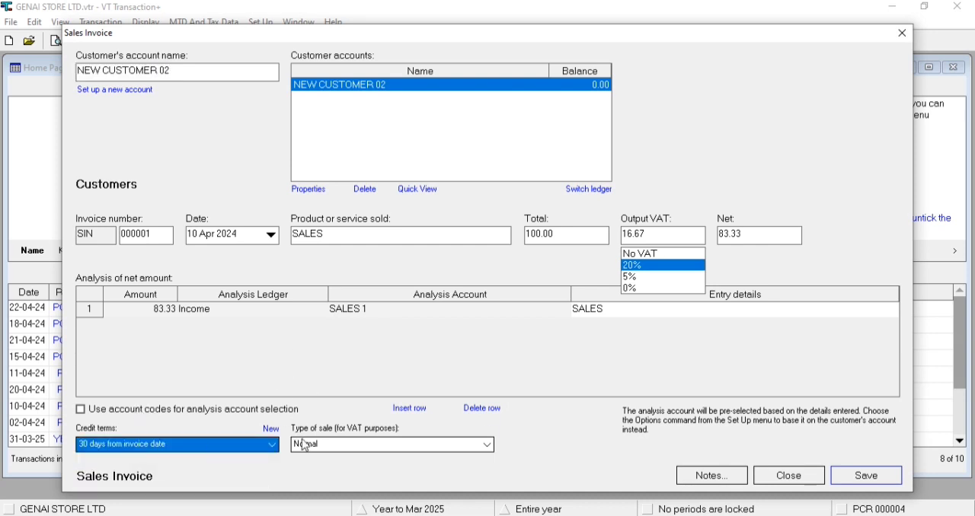
left_click(355, 445)
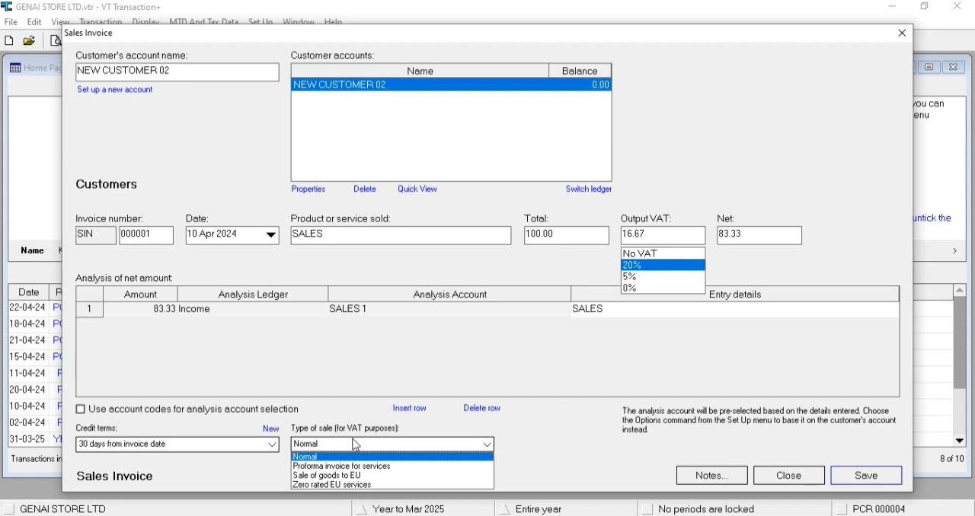
left_click(356, 446)
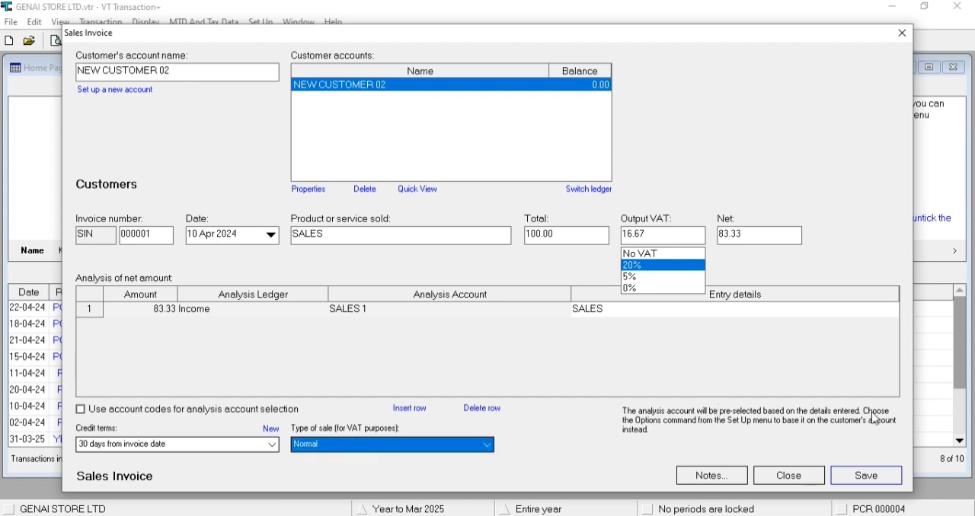
left_click(865, 475)
left_click(790, 475)
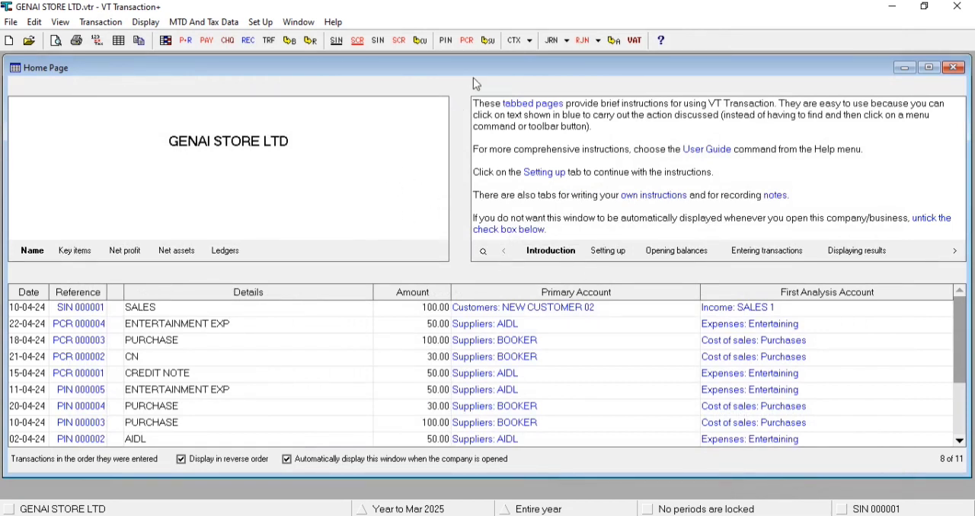
- Review the open entries on the NEW CUSTOMER 02 account in the Customers ledger, and return to the home page
left_click(421, 43)
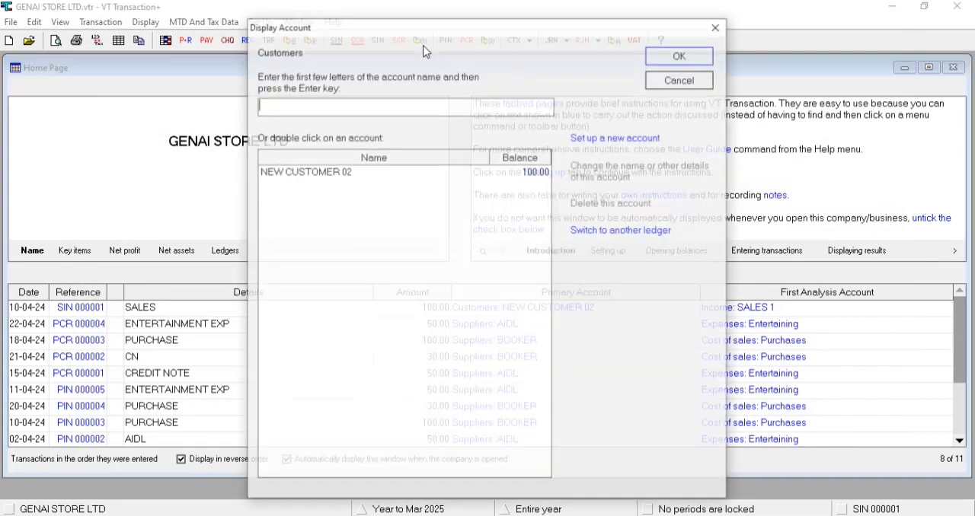
left_click(370, 175)
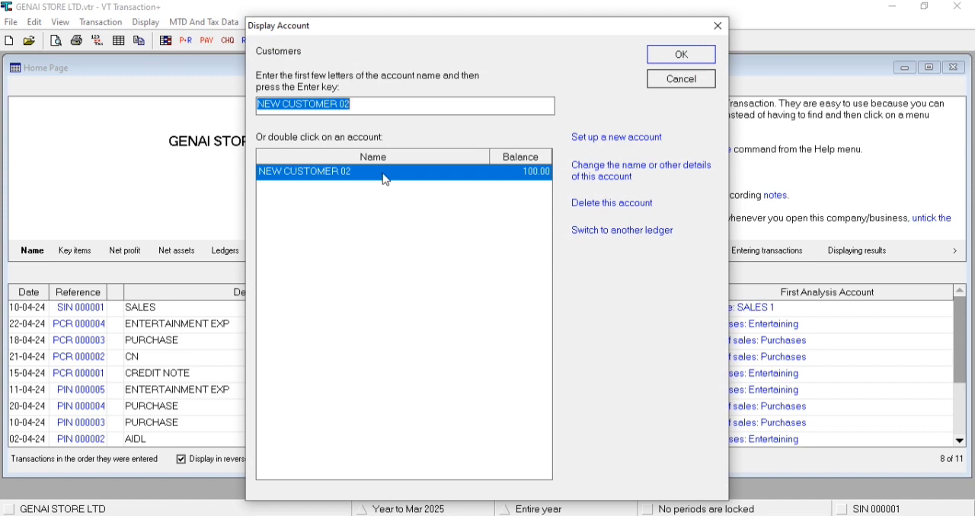
double_click(386, 180)
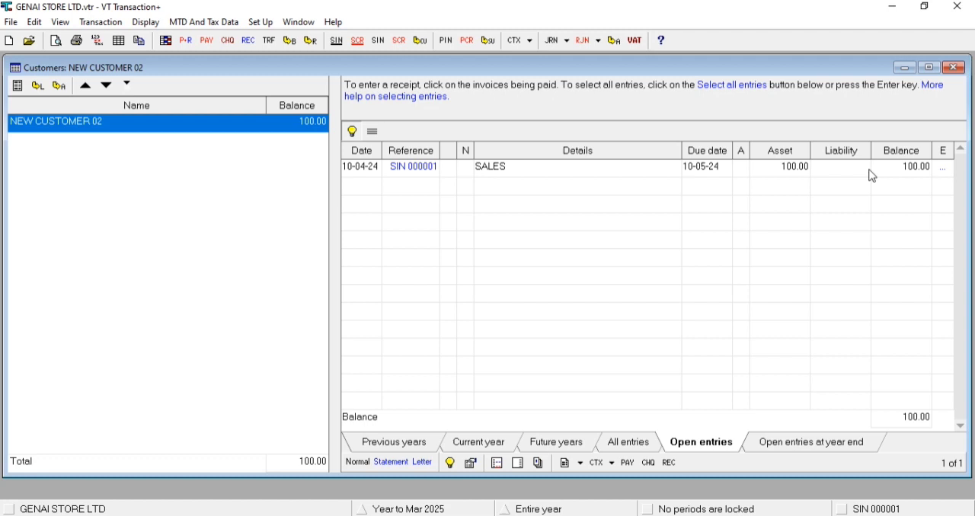
left_click(954, 67)
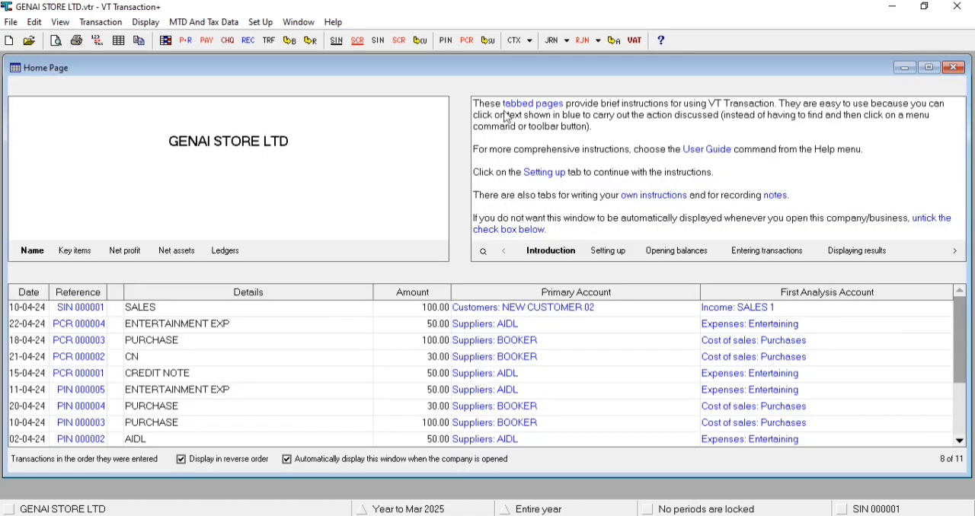
- Start another sales invoice and set up a new customer account named CUSTOMER 03 for it
left_click(378, 40)
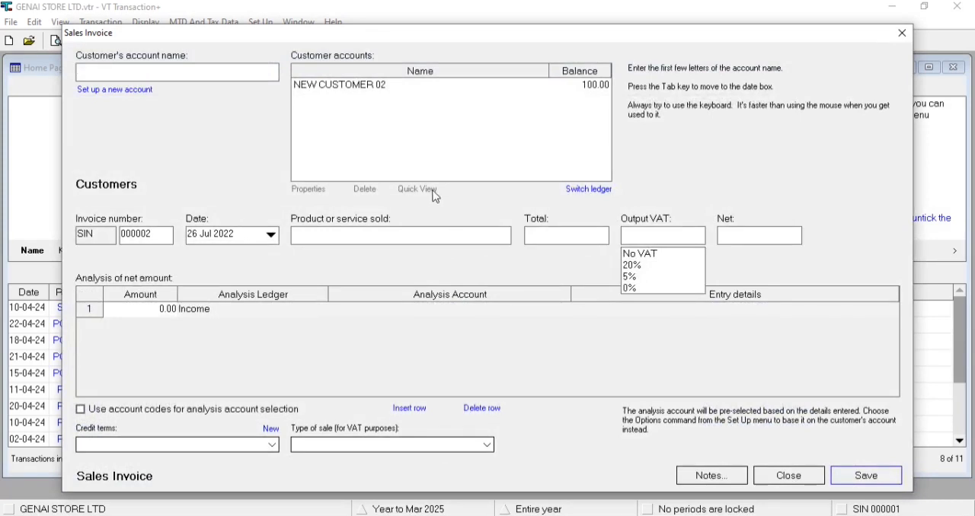
left_click(138, 94)
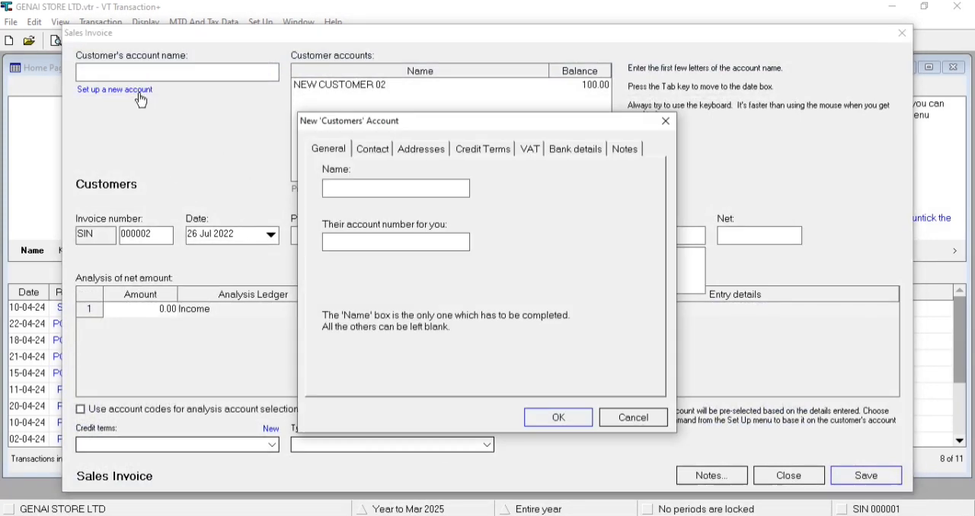
type("CUSTOMER 03")
key("Return")
key("Tab")
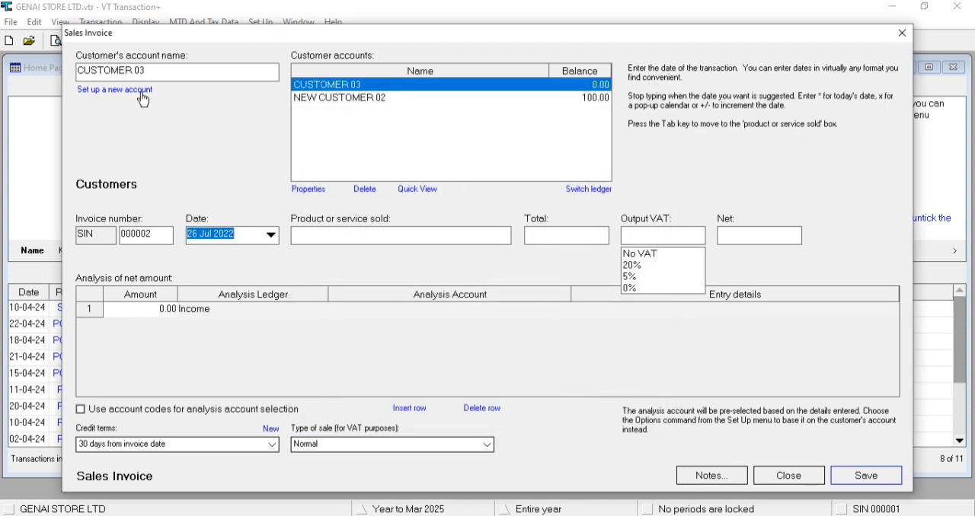
- Date the invoice 11 Apr 2024 and enter SALES with a total of 100.00 and output VAT at 0%
type("11/04/24")
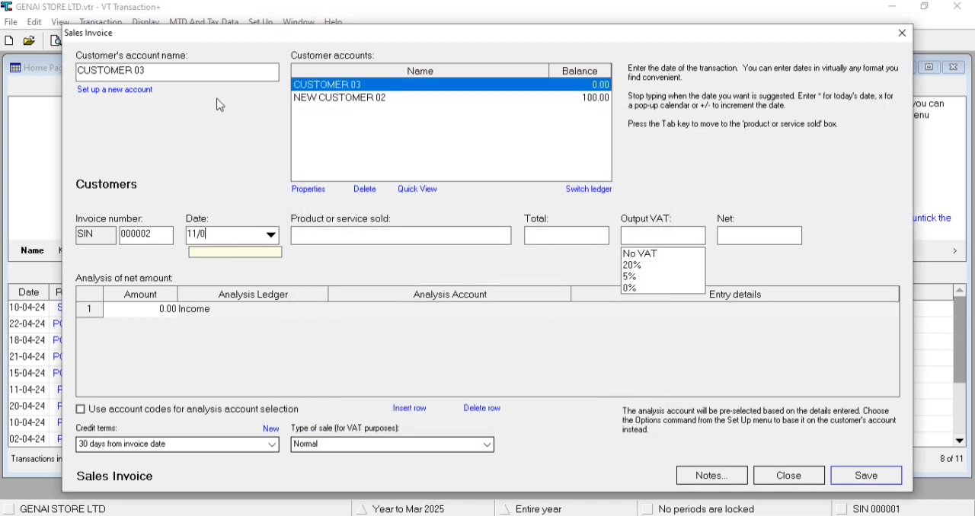
key("Tab")
type("SALES")
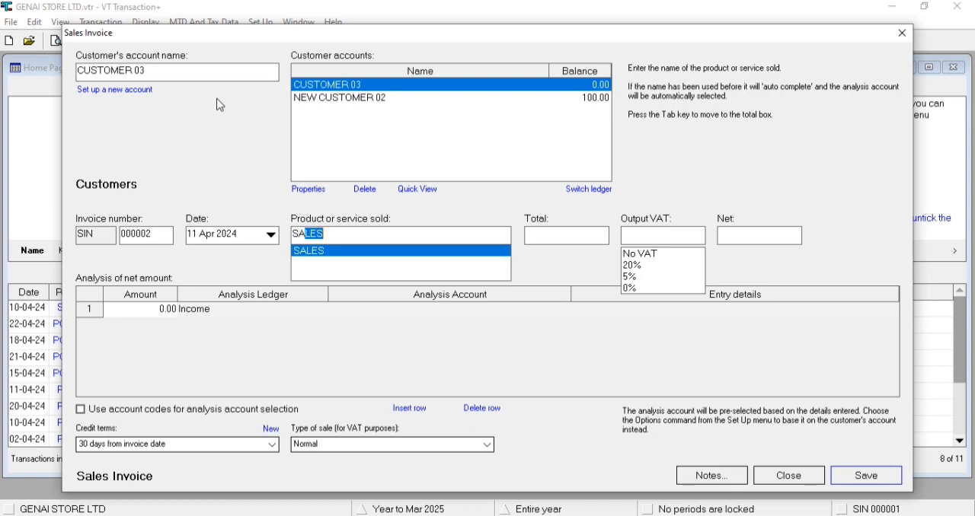
key("Tab")
type("100")
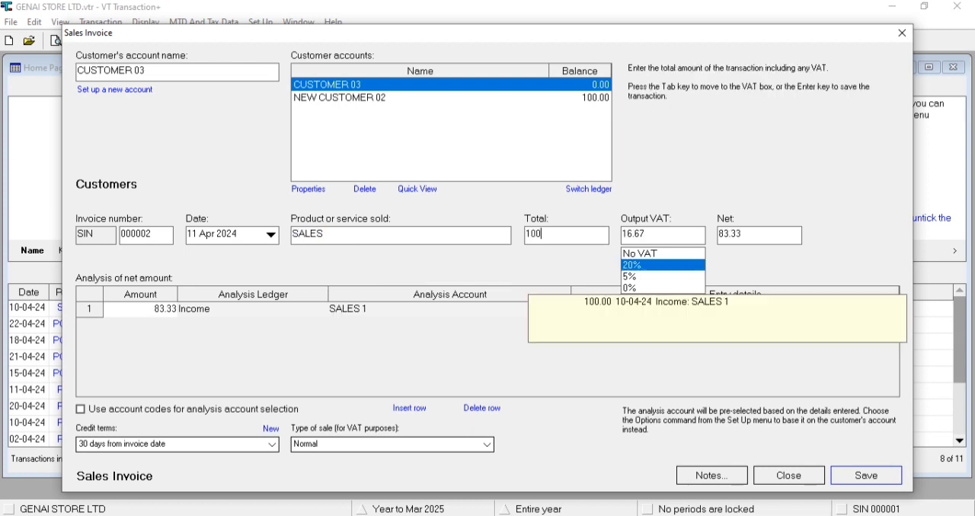
key("Tab")
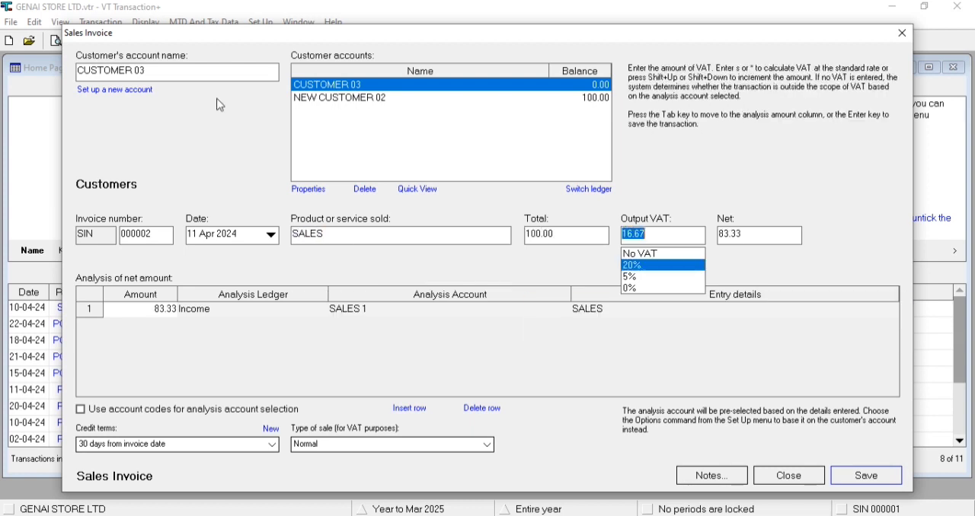
left_click(637, 289)
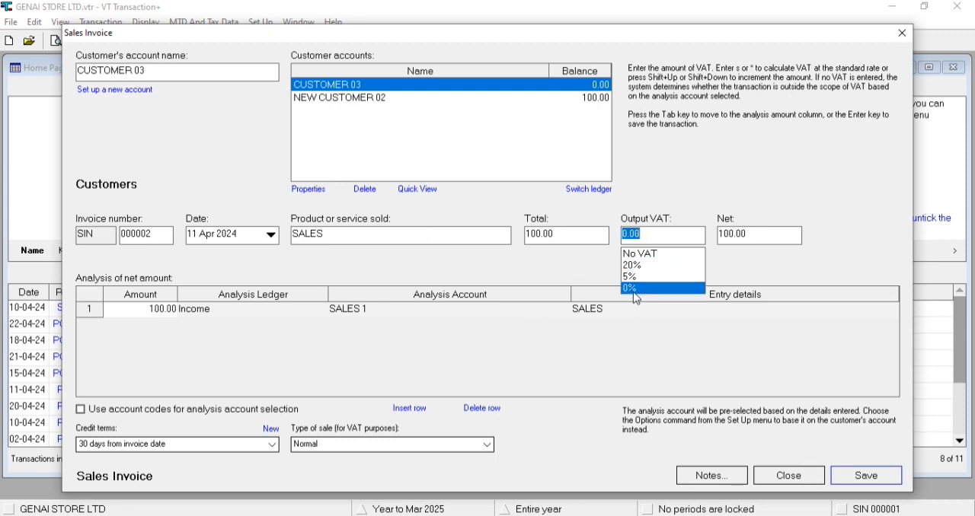
- Analyse the invoice's net amount to the Sales account in the Income ledger
key("Tab")
key("Tab")
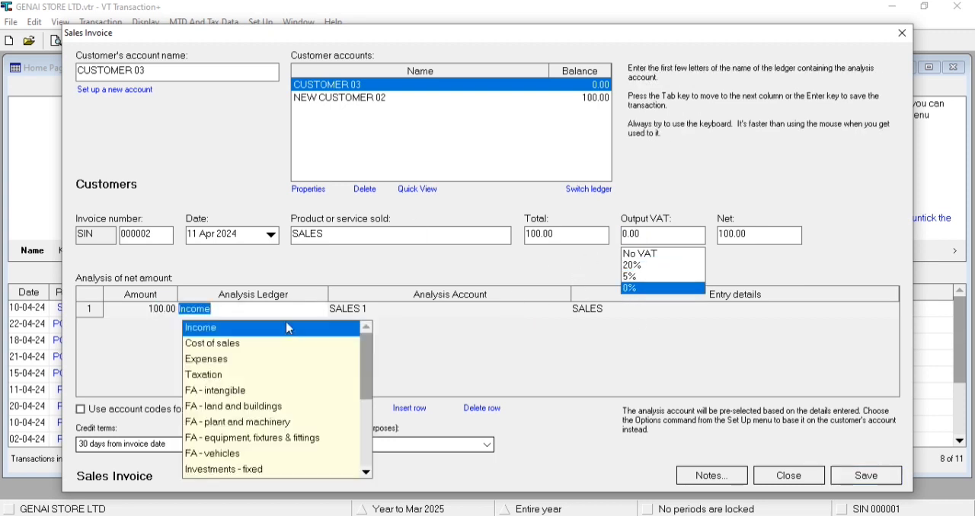
key("Tab")
key("Up")
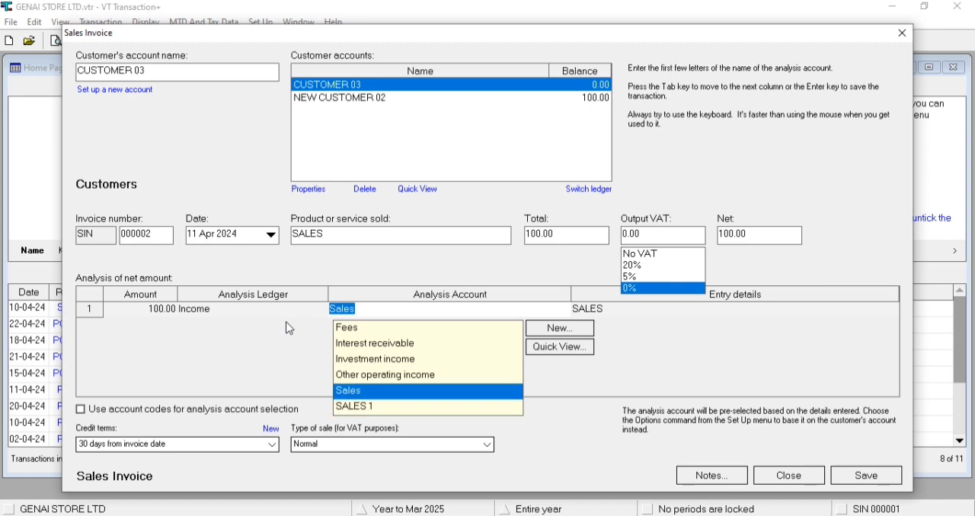
key("Tab")
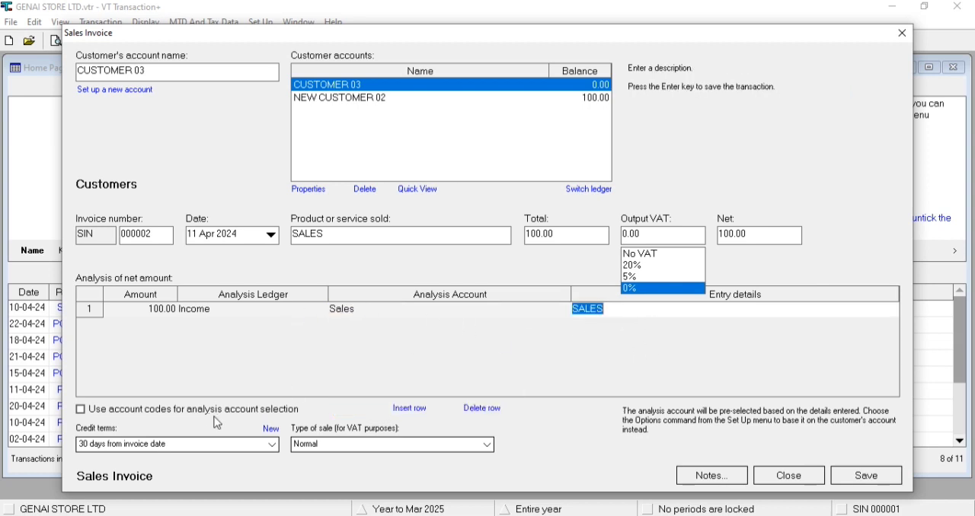
- Insert and delete an extra analysis row, and save and close the CUSTOMER 03 invoice
left_click(409, 411)
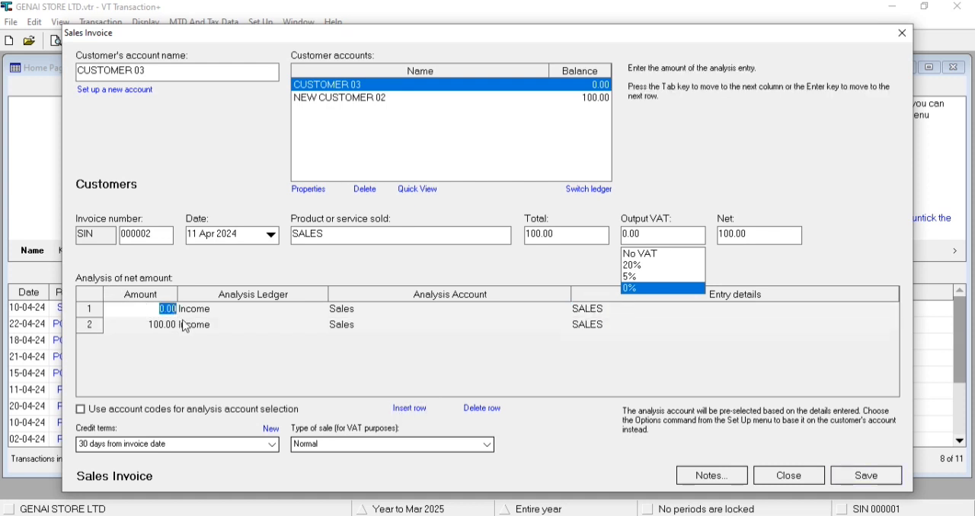
left_click(482, 410)
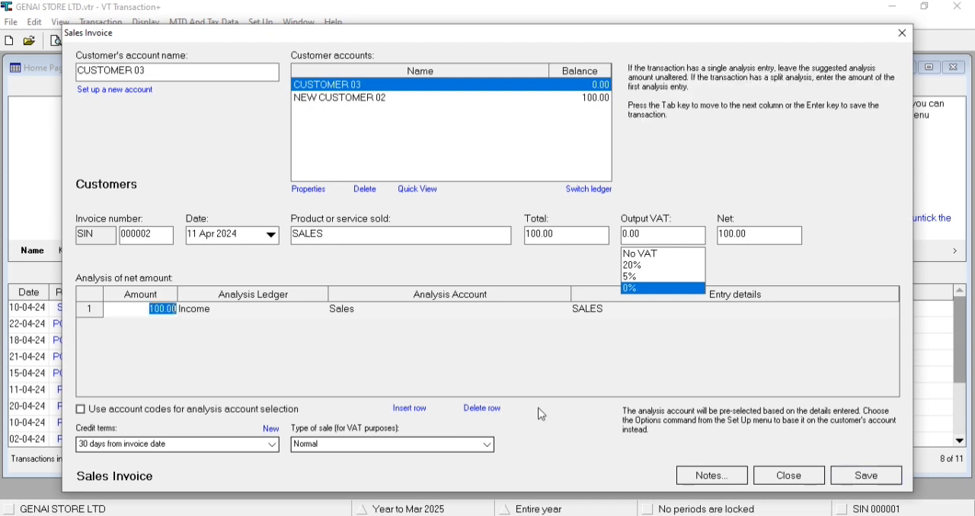
left_click(863, 480)
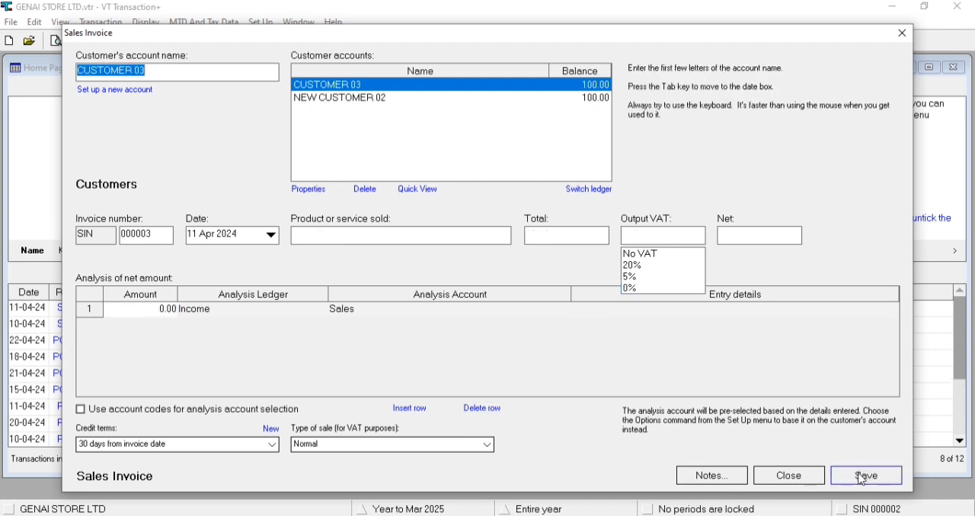
left_click(789, 476)
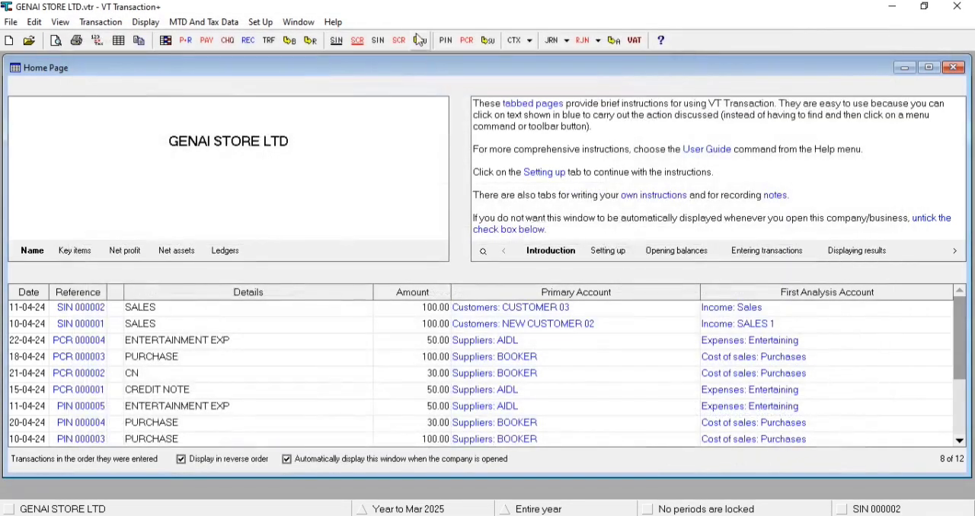
- Review the open entries on the CUSTOMER 03 account in the Customers ledger, and return to the home page
left_click(422, 44)
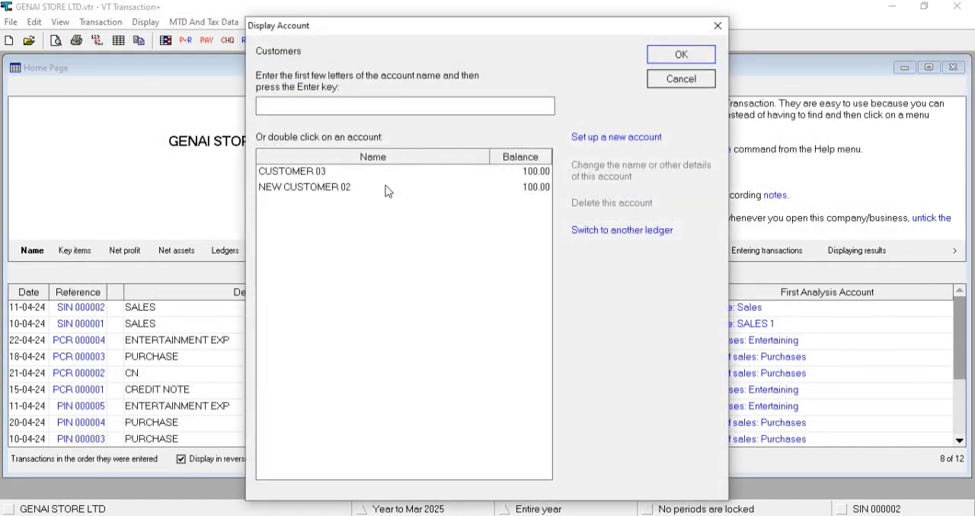
left_click(384, 176)
double_click(385, 177)
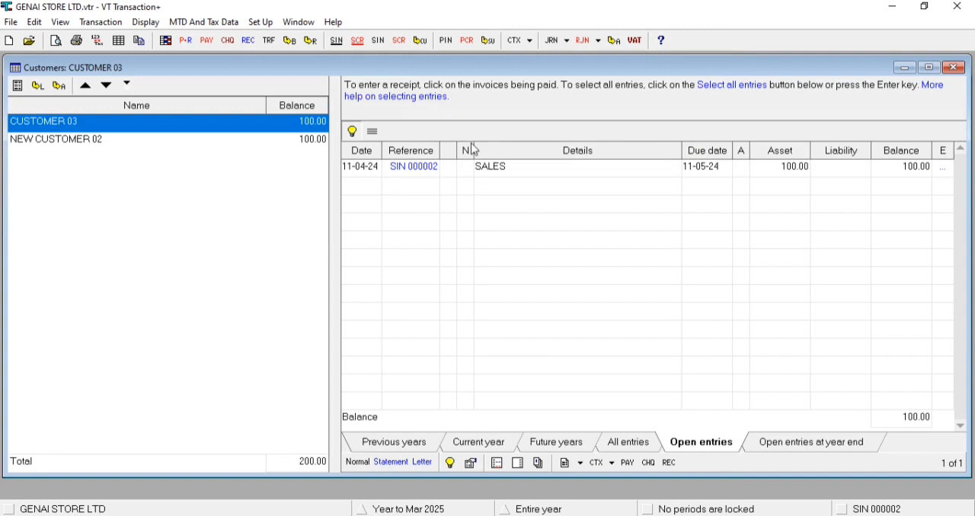
left_click(954, 67)
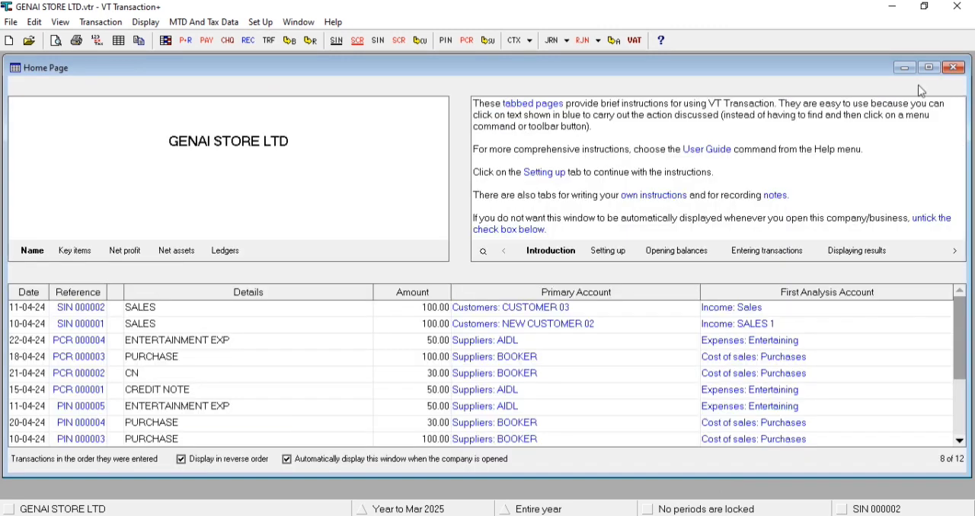
- Examine the CUSTOMER 03 invoice's double entry and its postings in the customer account and the Income: Sales account
left_click(86, 311)
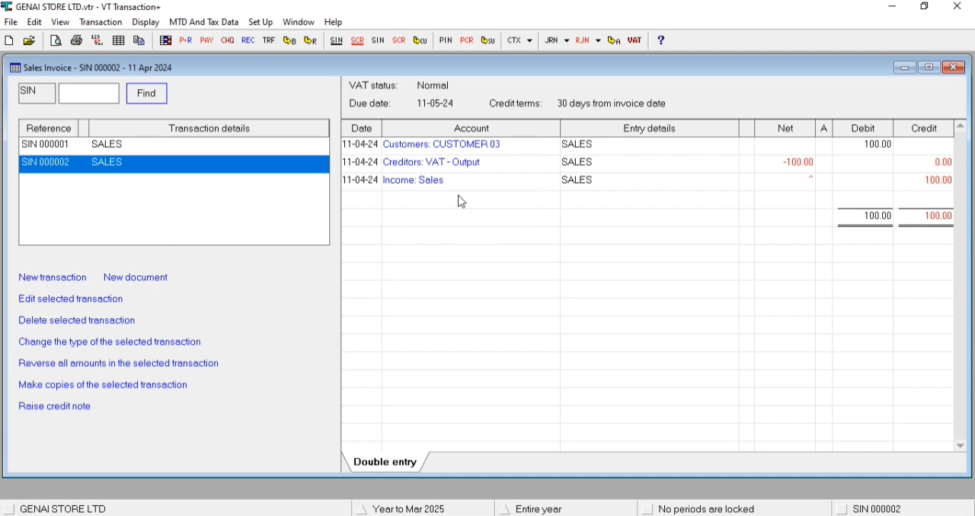
left_click(954, 68)
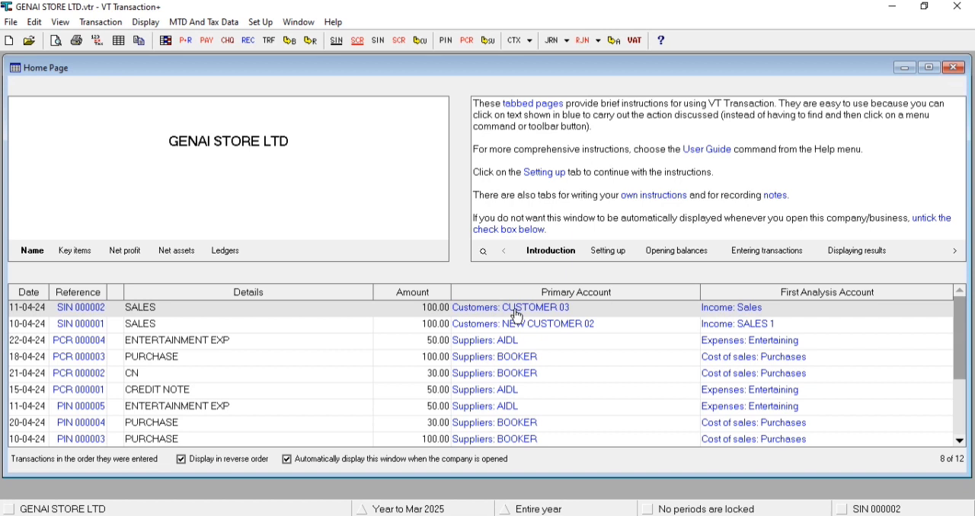
left_click(517, 315)
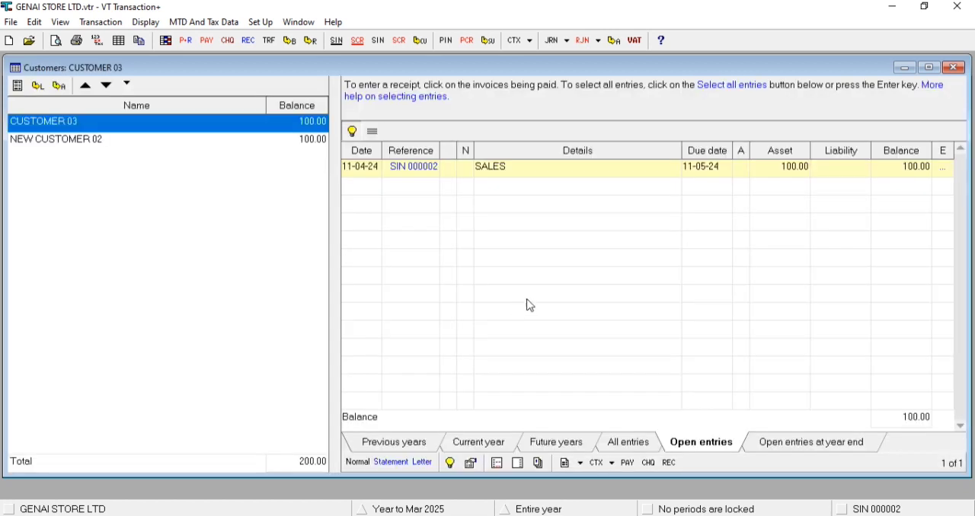
left_click(955, 67)
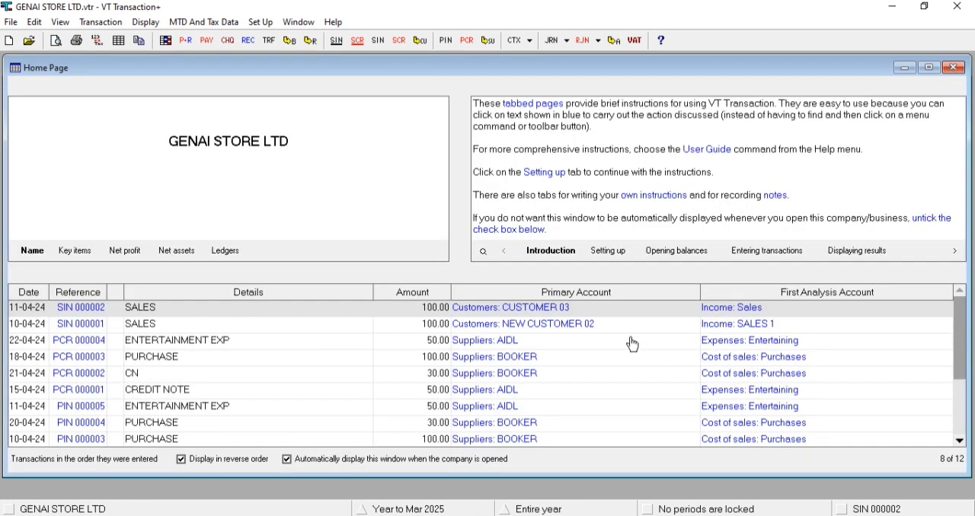
left_click(750, 310)
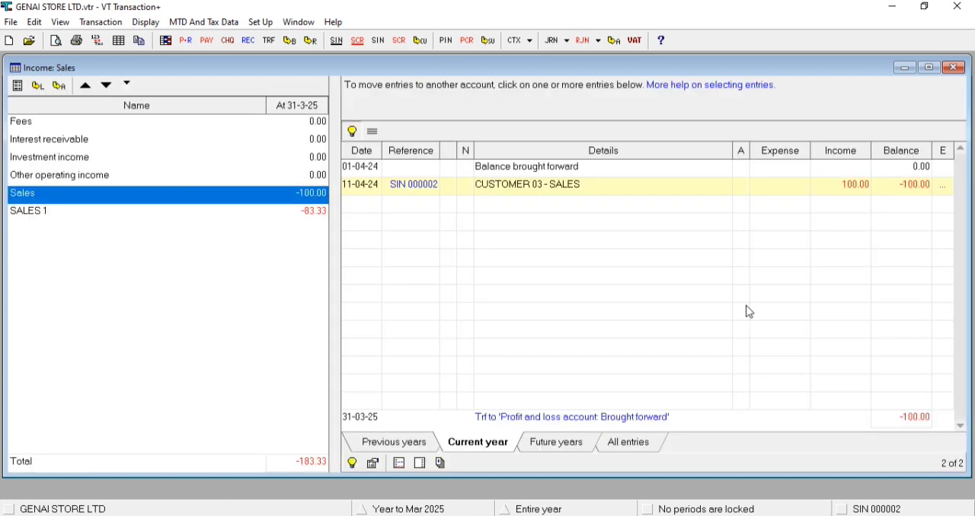
left_click(953, 69)
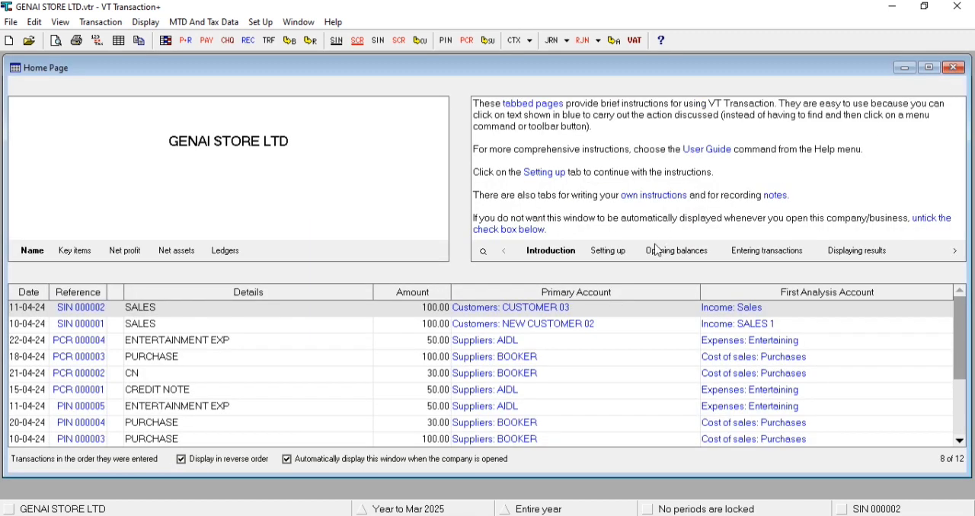